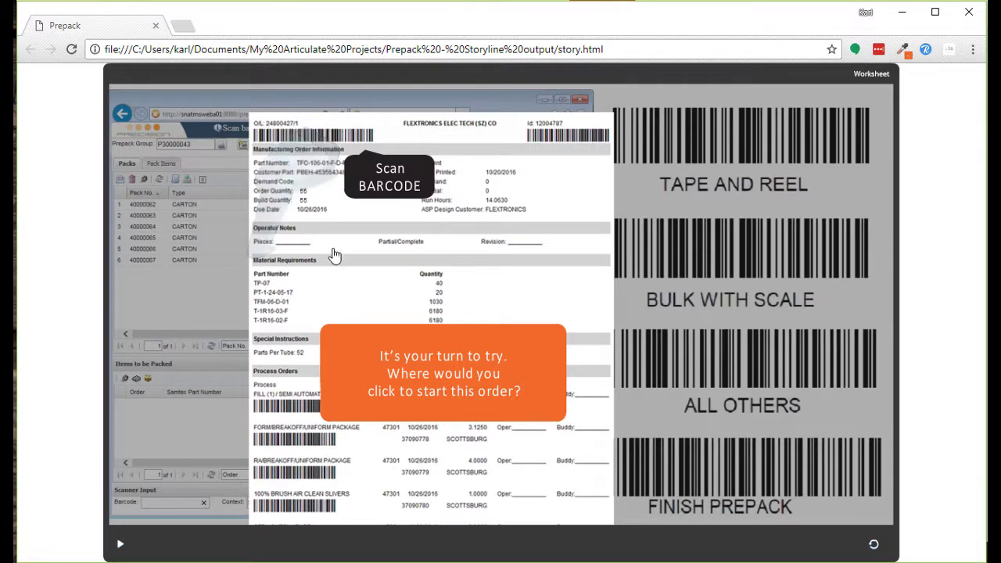
View the Worksheet resources in the published Prepack course and open the Prepack Guide
click(884, 77)
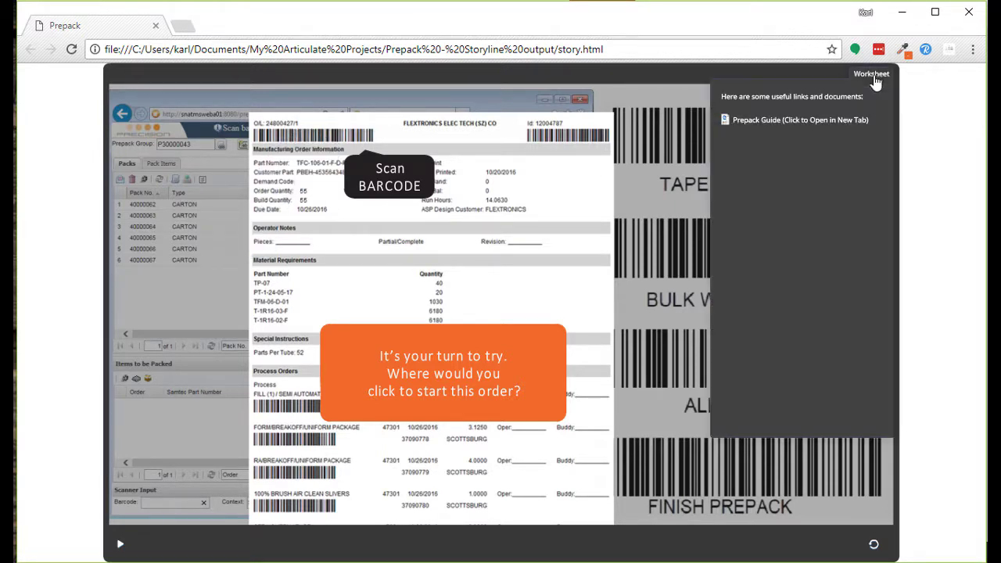
click(805, 127)
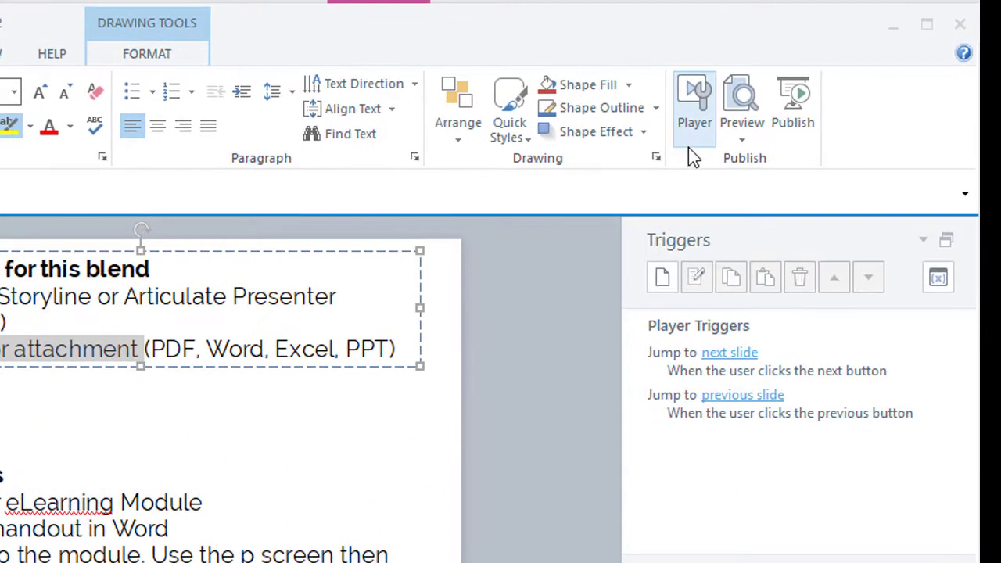
Switch to Articulate Storyline, open the player properties and look through the list of player tabs
click(690, 144)
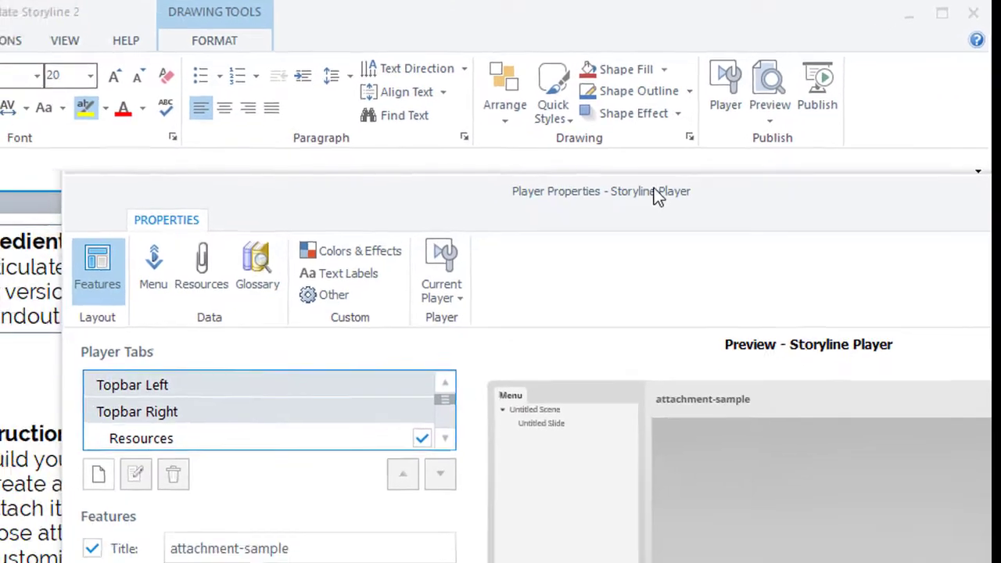
drag(657, 190, 535, 14)
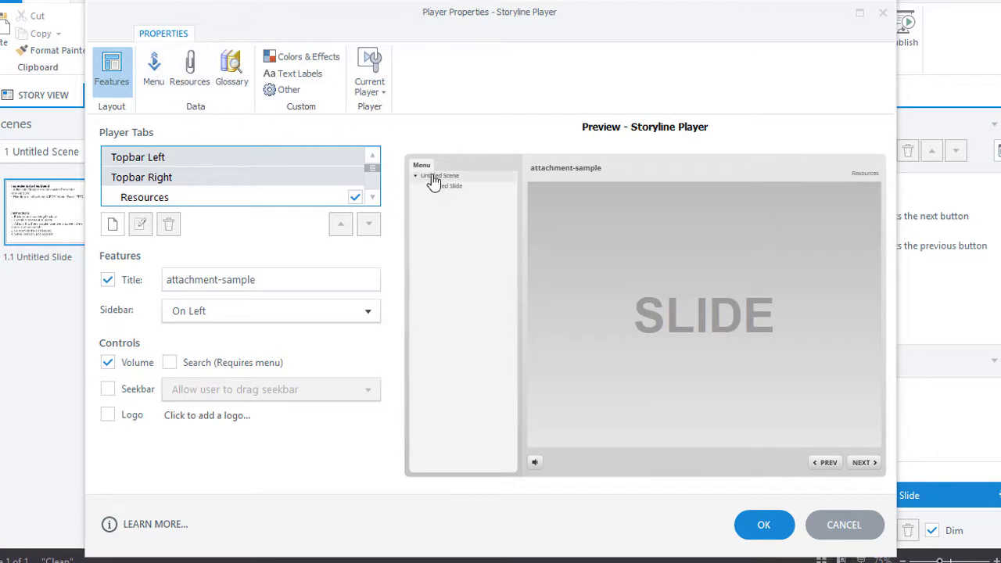
click(371, 199)
double_click(371, 199)
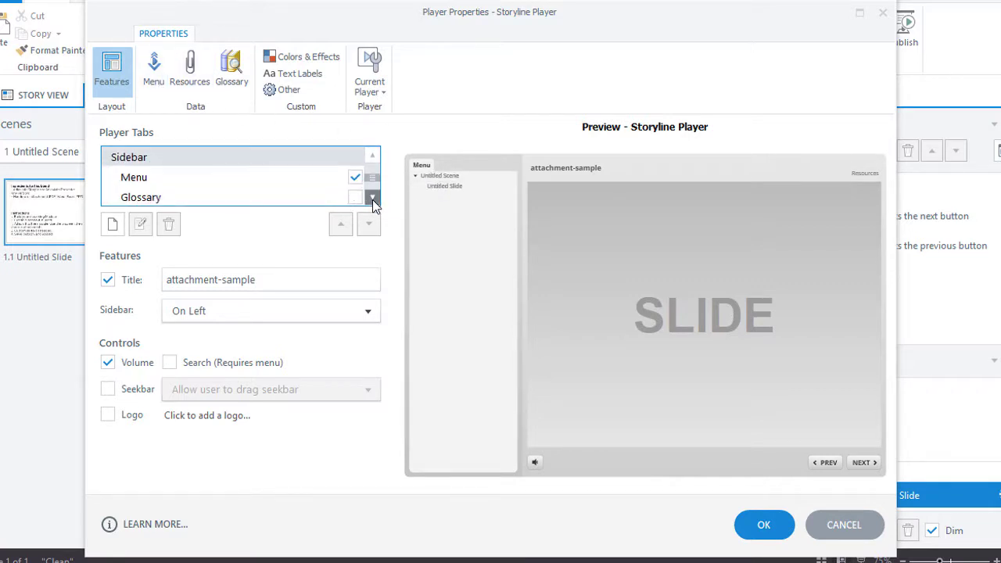
click(372, 199)
click(371, 199)
click(371, 158)
click(371, 158)
click(371, 158)
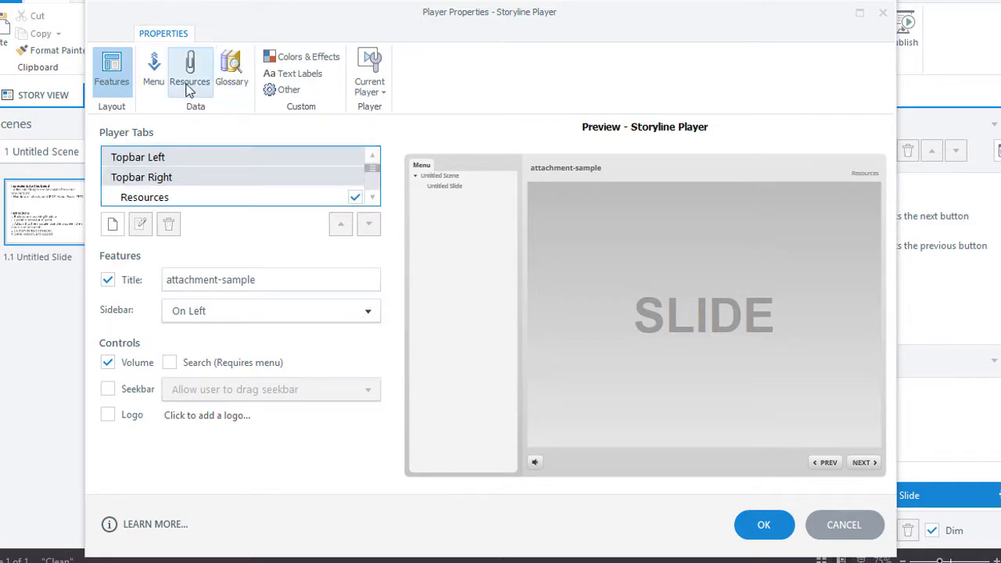
Disable the Resources player tab and enable it again
click(354, 195)
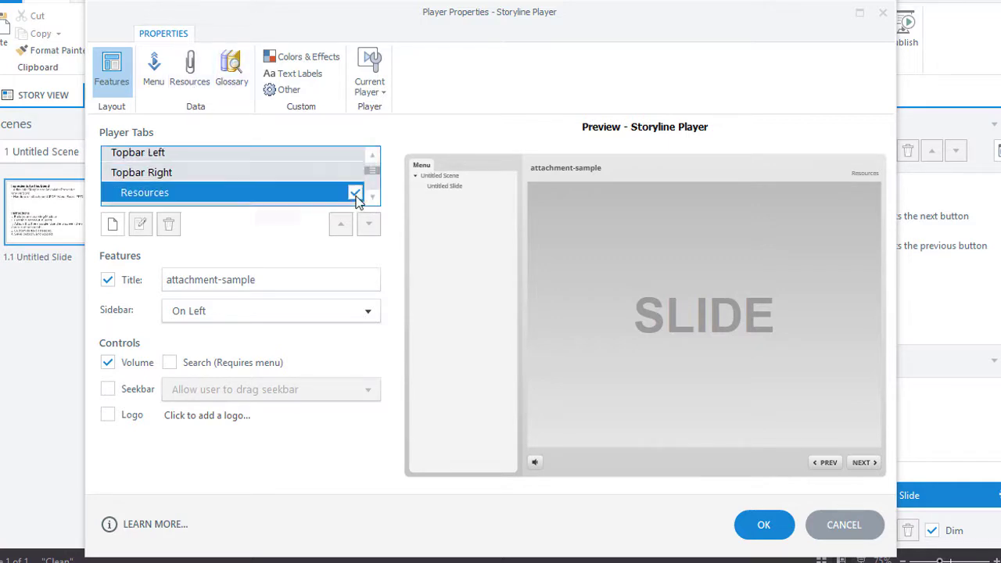
click(354, 177)
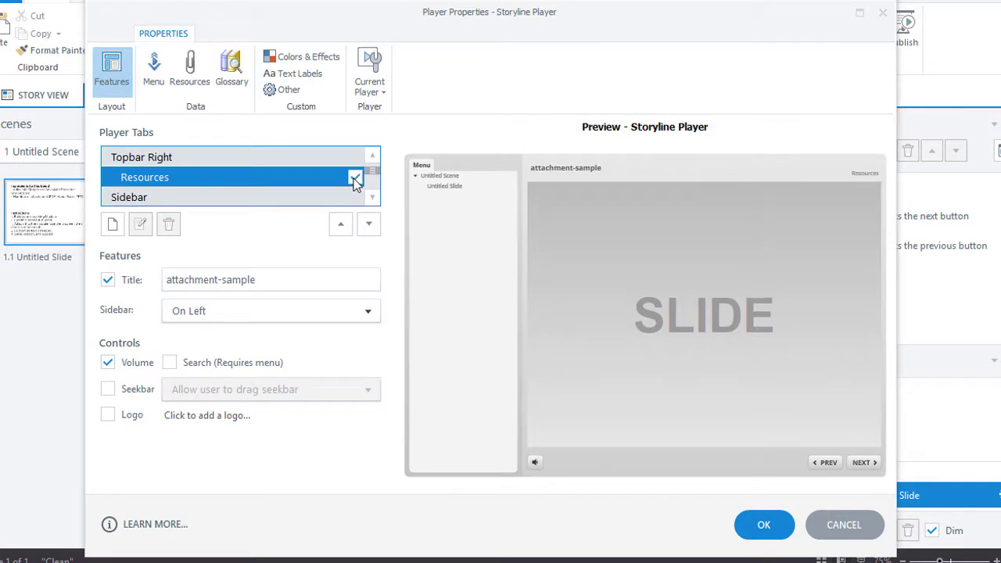
click(354, 178)
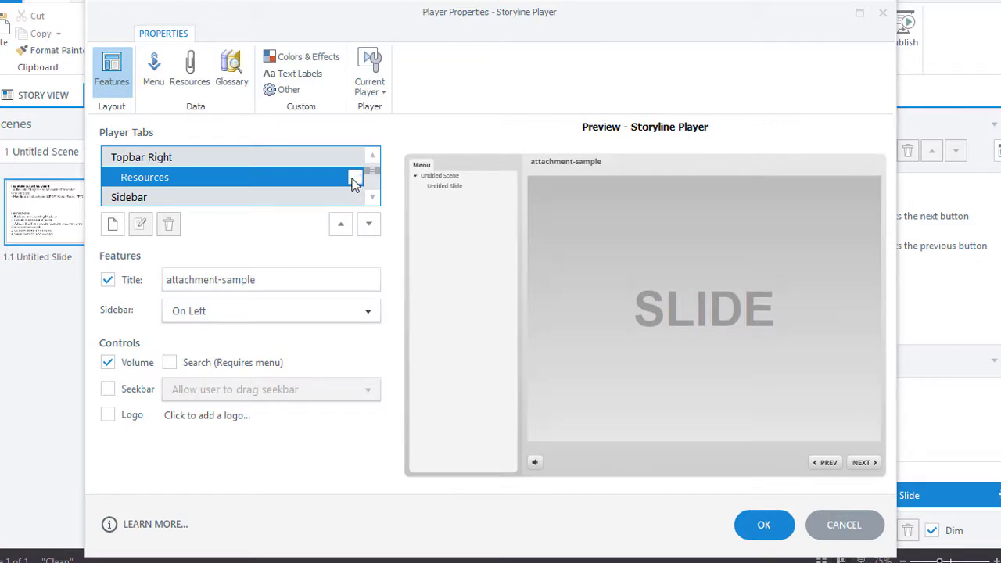
click(355, 178)
Add Prepack Guide.docx from the Desktop to the player's resources as a file, keeping the title Prepack Guide
click(192, 78)
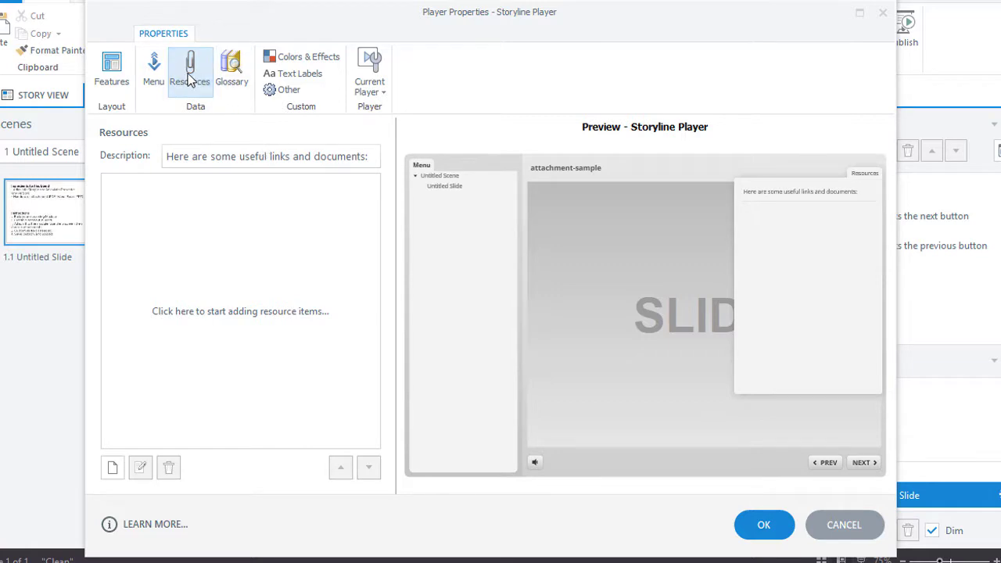
click(250, 315)
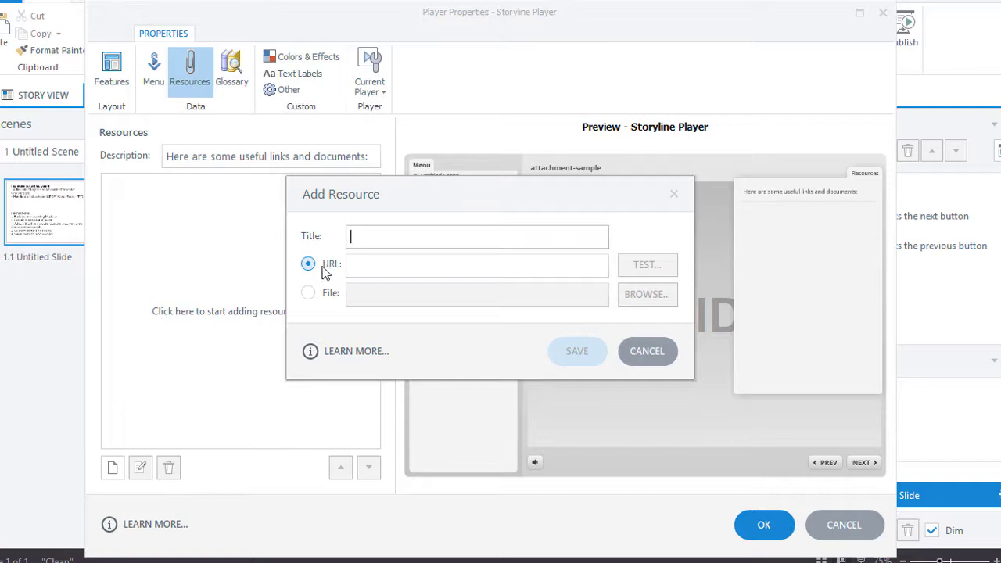
click(308, 293)
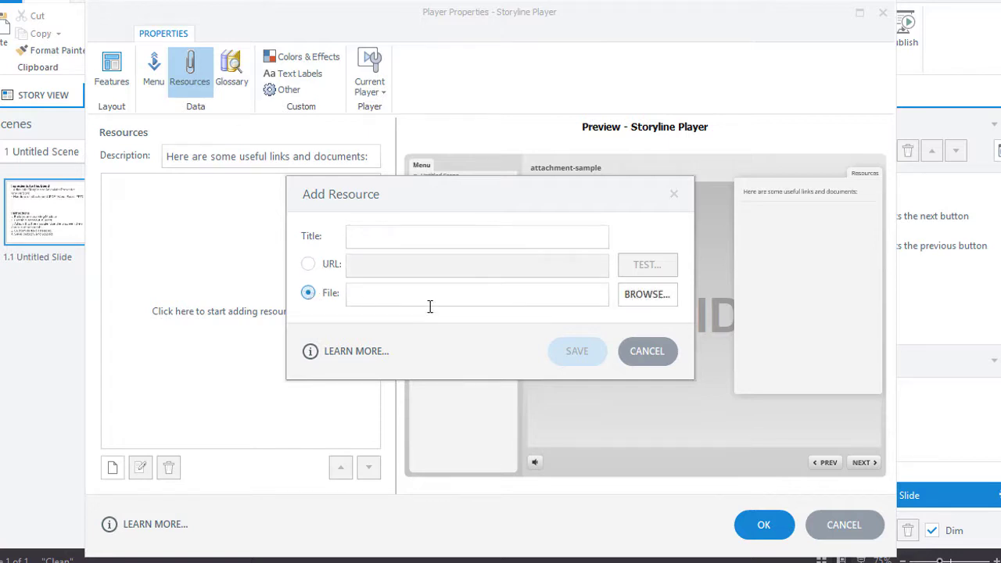
click(655, 297)
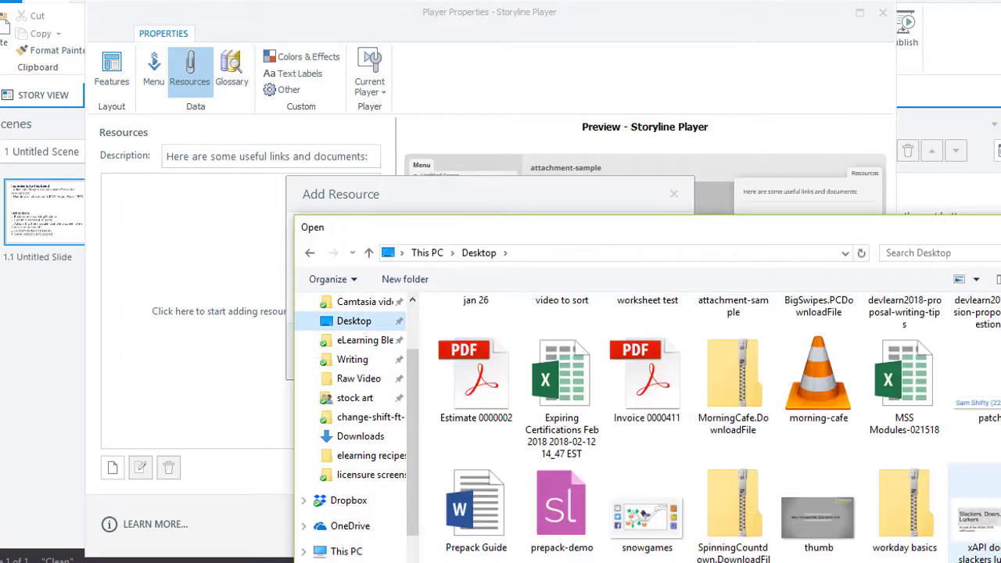
click(480, 500)
double_click(476, 508)
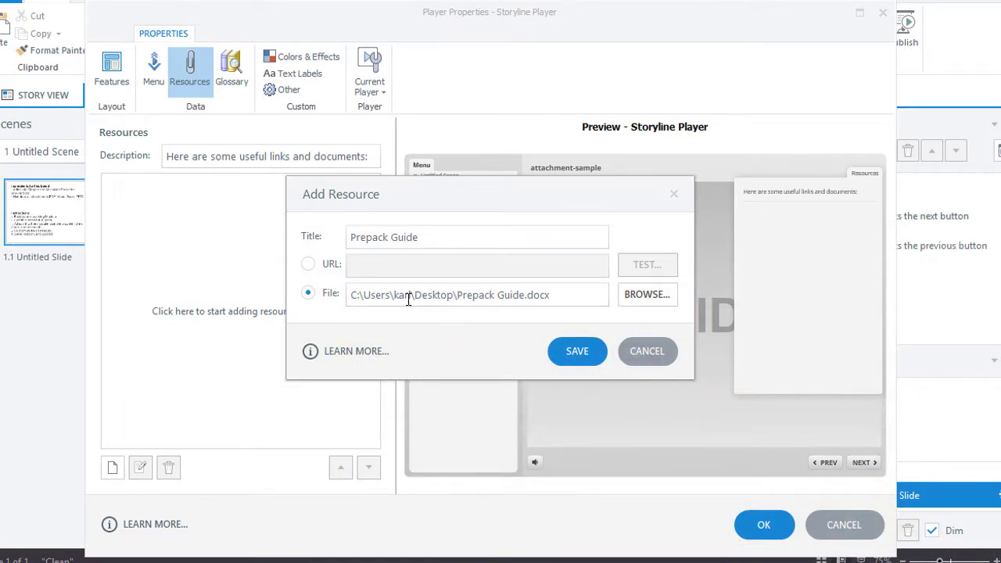
click(575, 351)
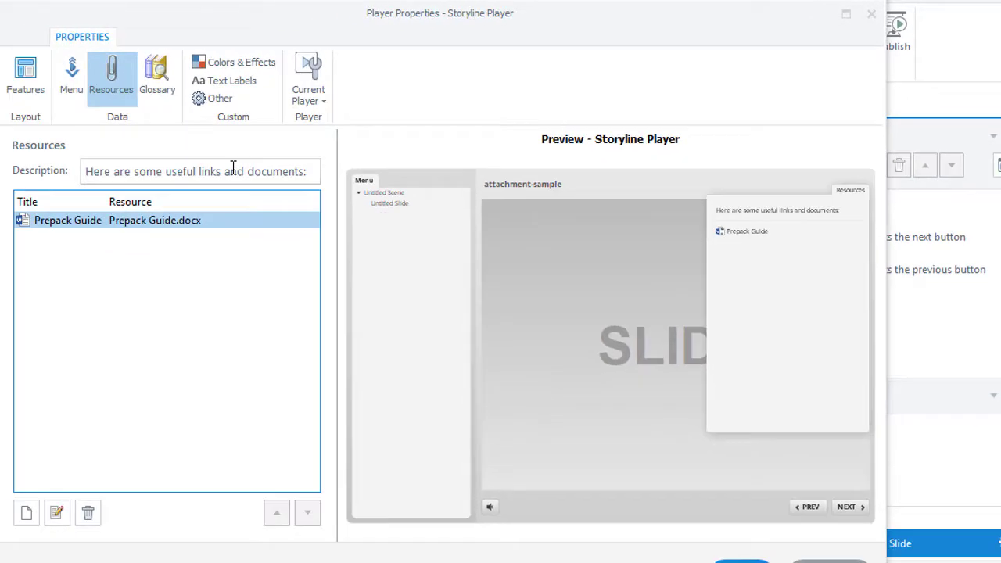
Set the resources description to "Click this guide to open in a new tab. (look out for pop-up blocker)" and apply the player properties
double_click(83, 205)
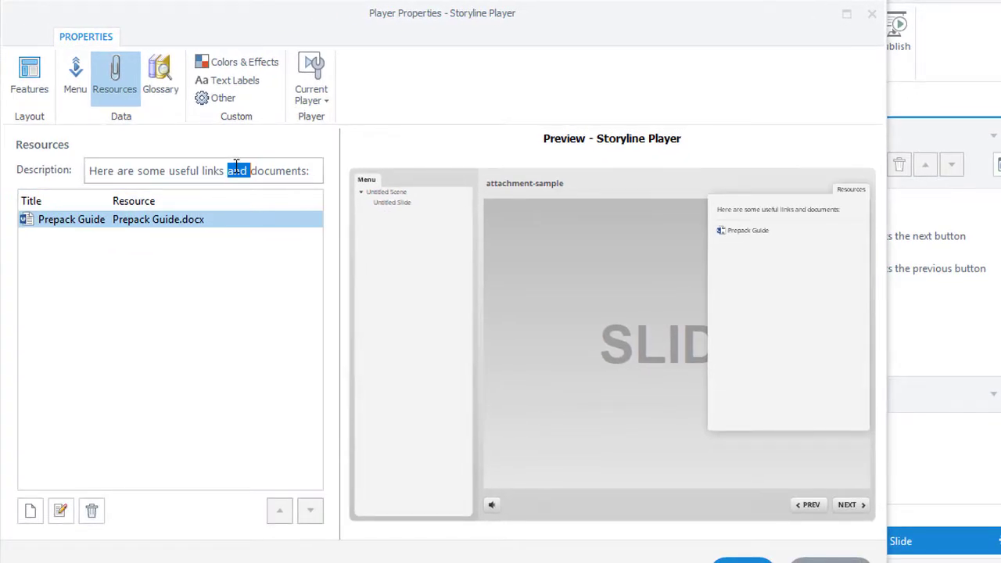
click(235, 169)
click(316, 166)
triple_click(297, 170)
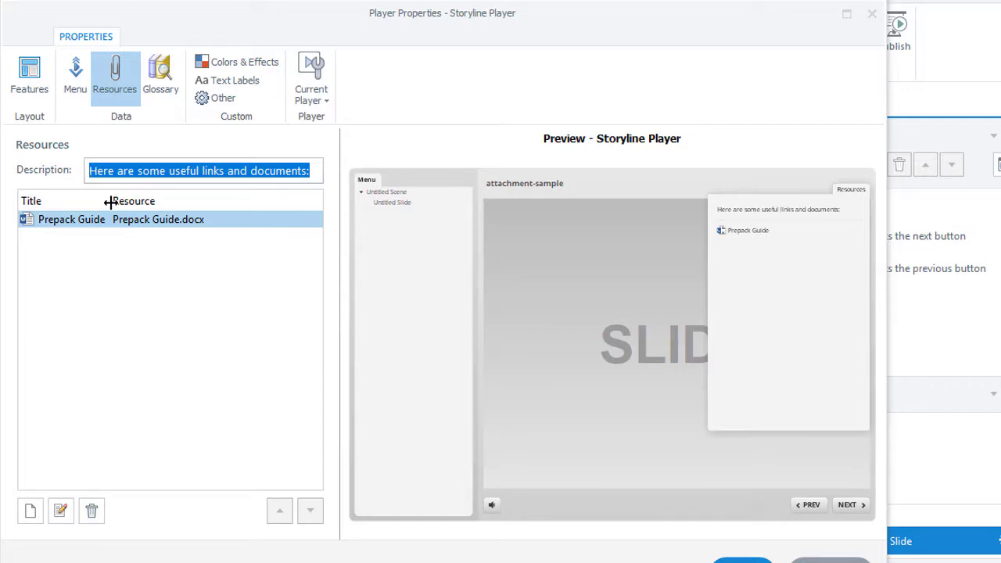
text(Click )
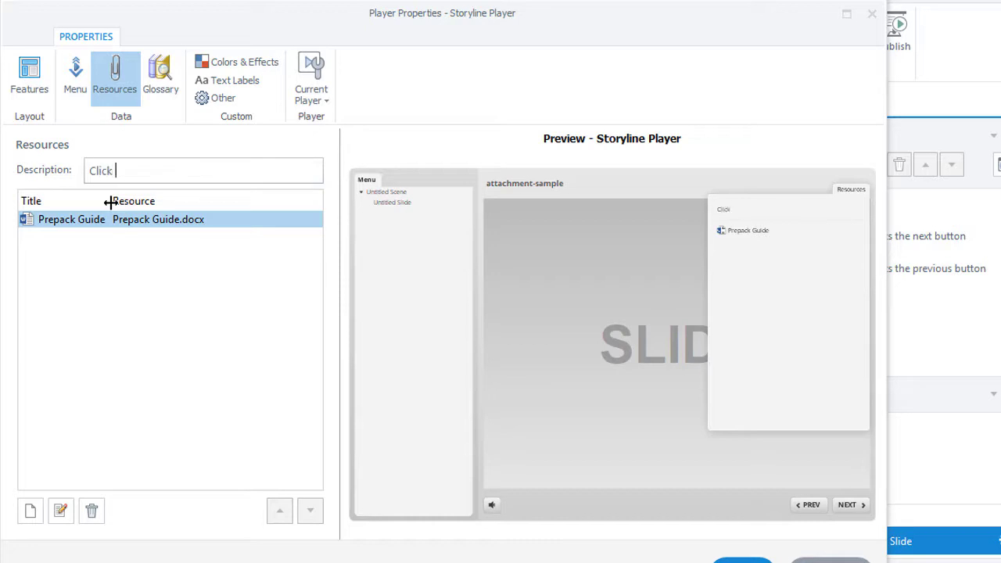
text(this guide to open in a new tab)
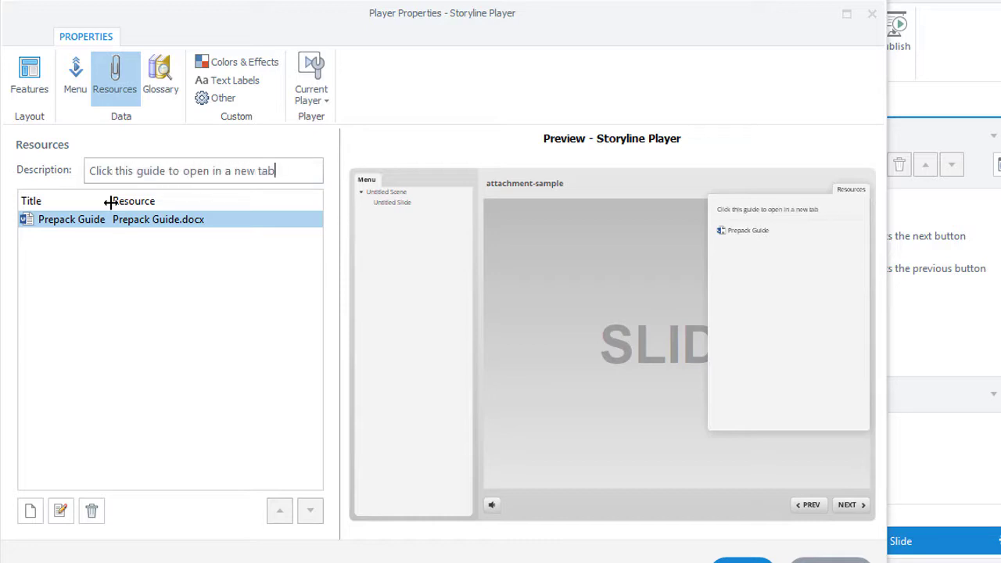
text(. (look out for pop-up blocker))
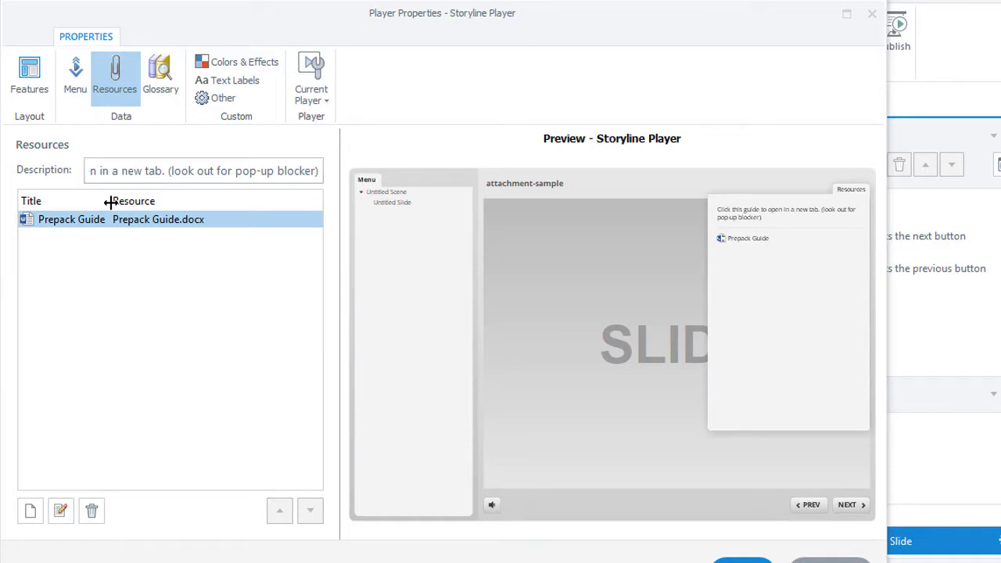
key(Return)
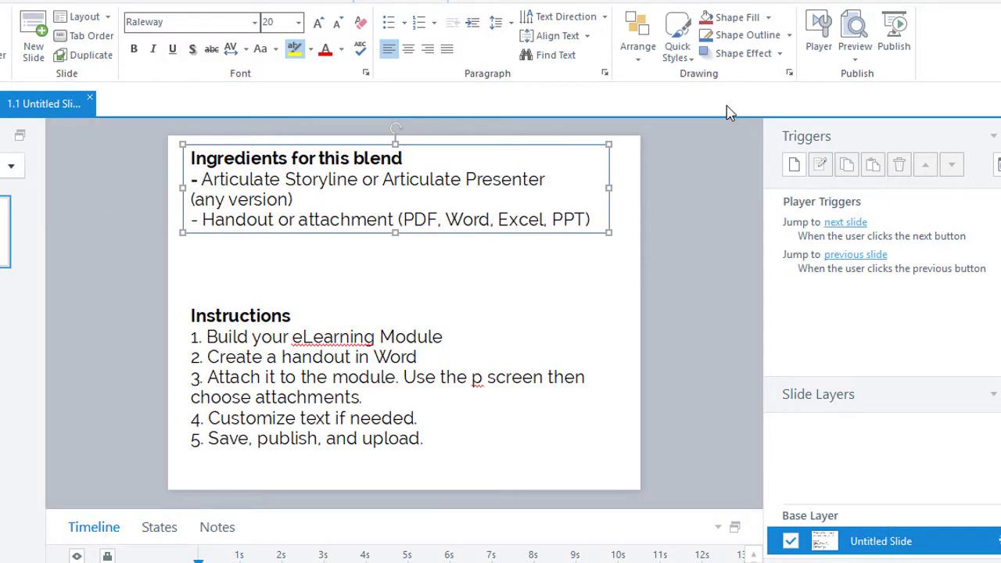
Preview the module, check the attachment under Resources and close the preview
click(856, 61)
click(885, 76)
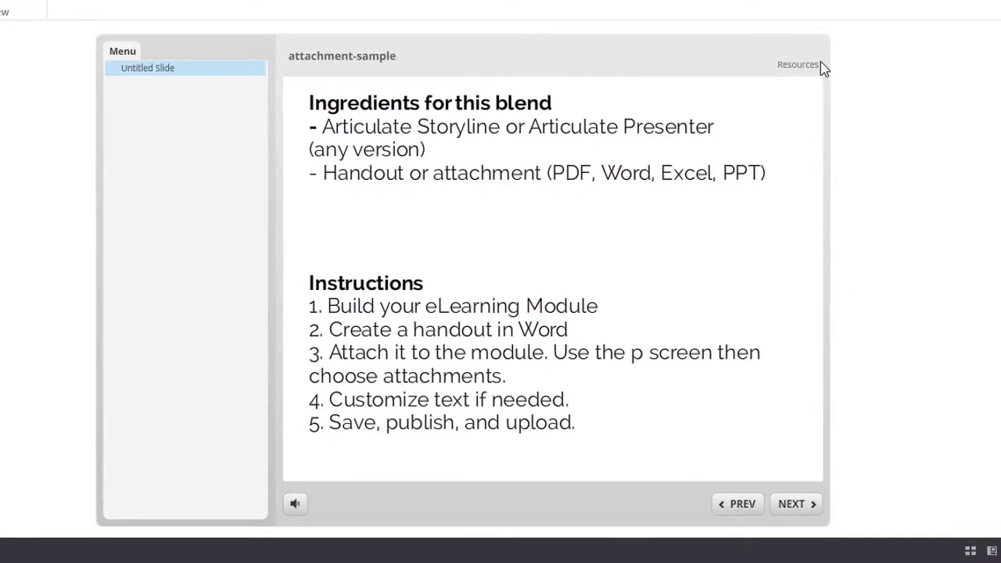
click(798, 67)
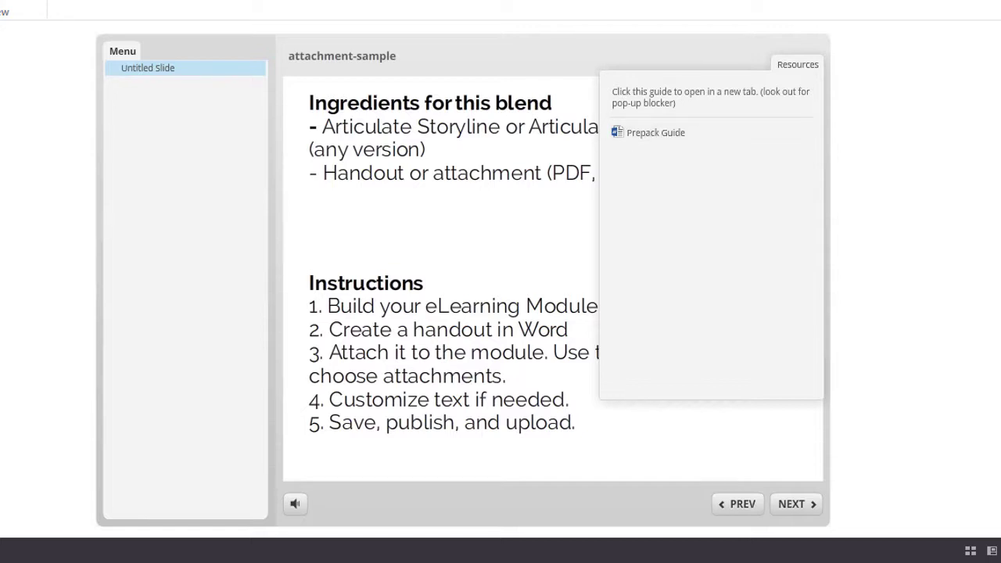
click(33, 8)
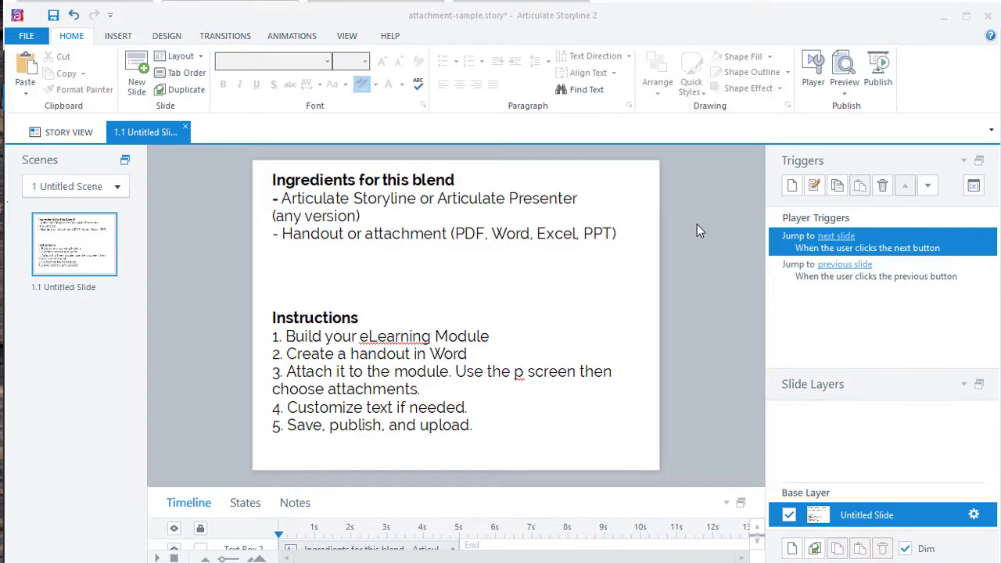
Reopen the player properties and locate the Resource Tab entry among the English player text labels
click(813, 70)
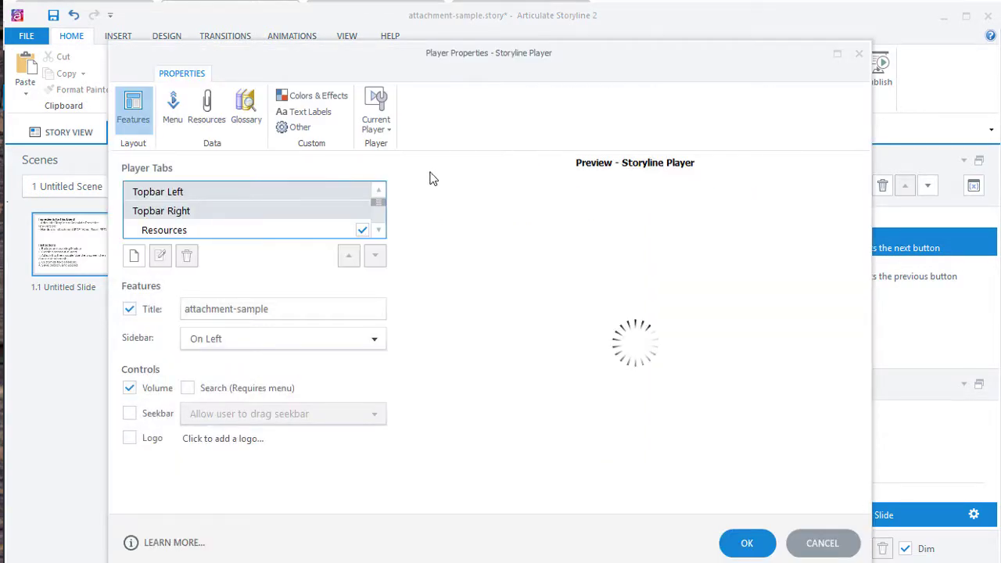
click(170, 233)
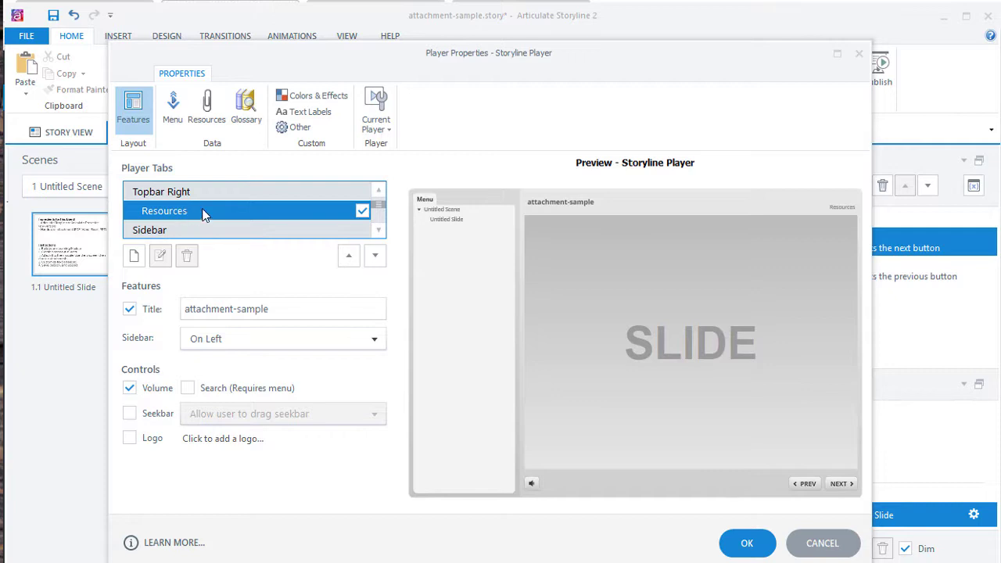
click(303, 114)
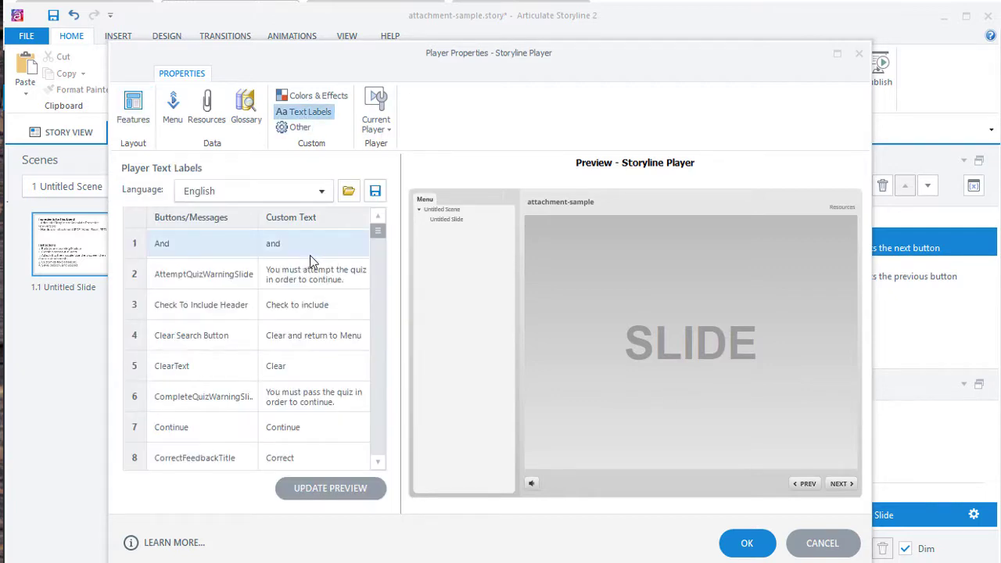
drag(379, 235, 373, 343)
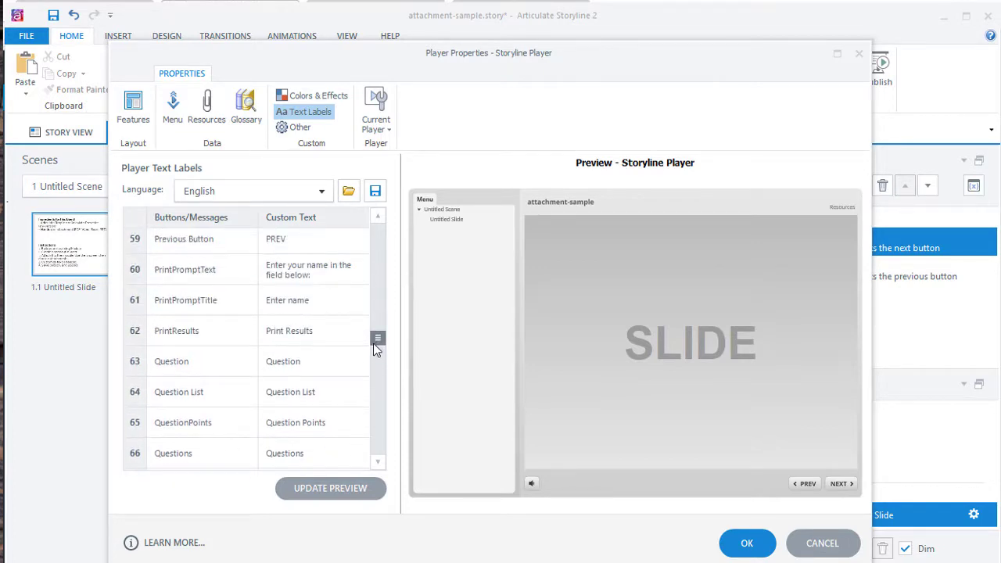
scroll(212, 321, up, 1)
scroll(212, 321, down, 3)
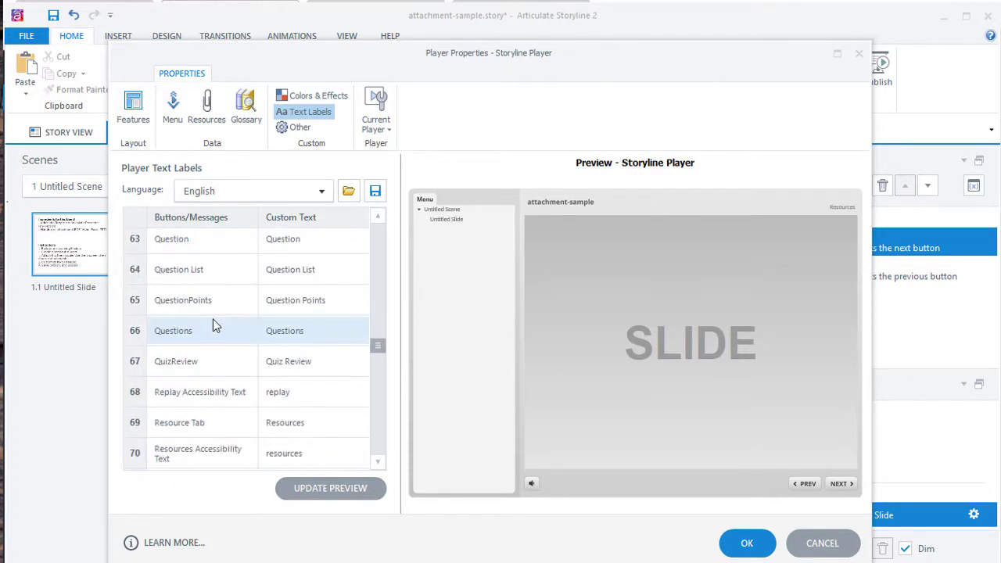
Set the custom text of the Resource Tab label to Worksheet
click(185, 426)
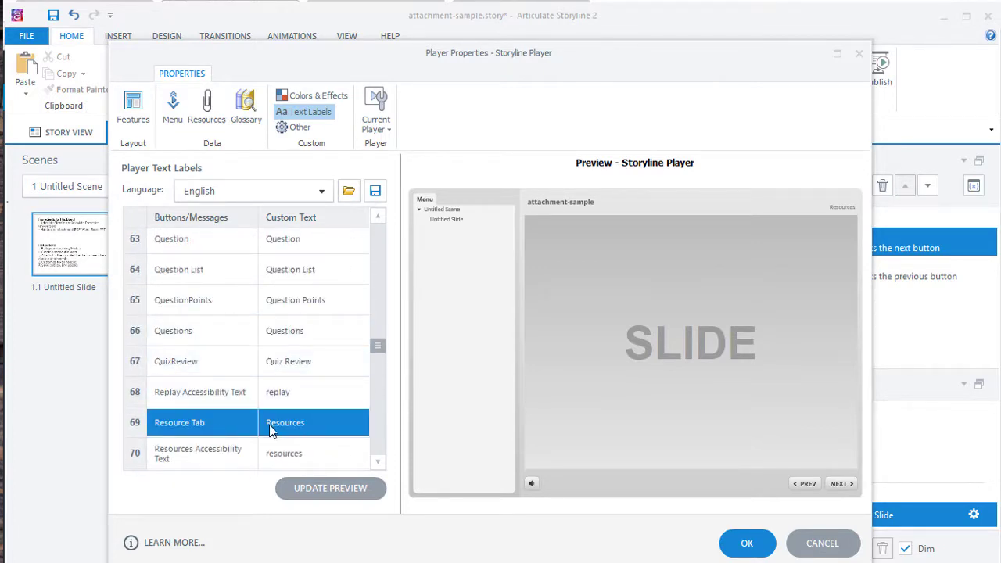
click(296, 428)
drag(316, 423, 184, 415)
key(Return)
click(297, 427)
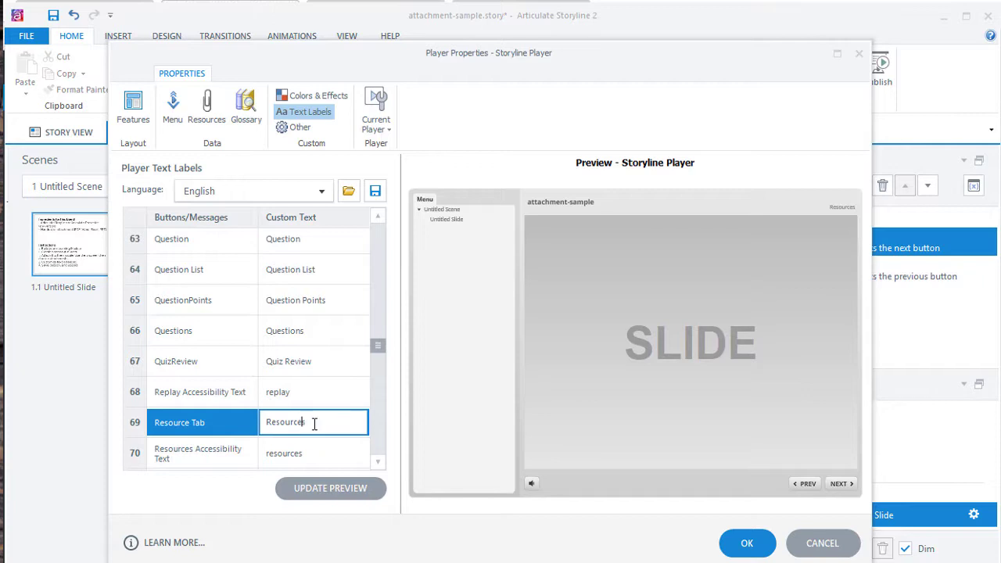
drag(313, 420, 244, 421)
text(Worksheet)
key(Return)
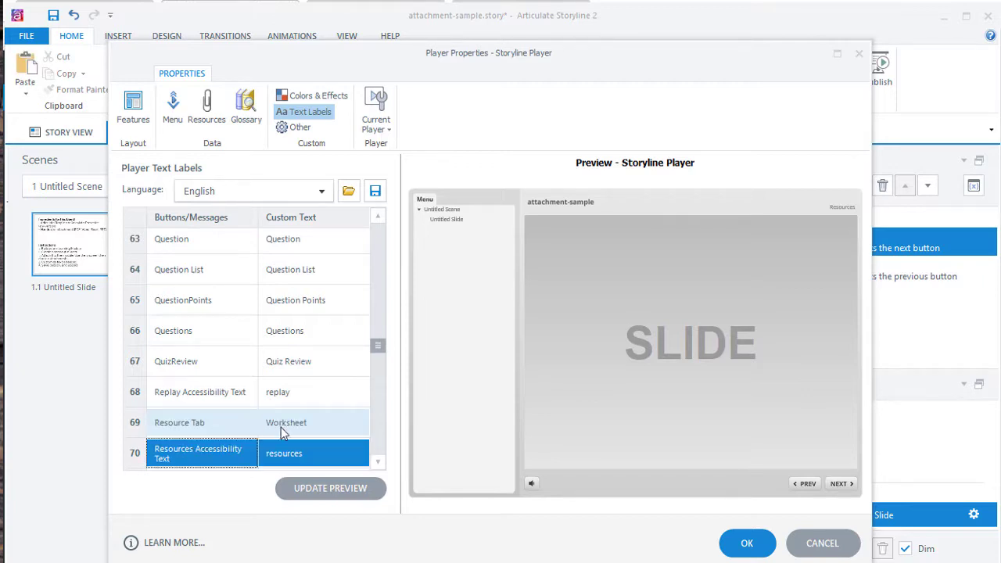
Update the player preview, check the Worksheet tab in it and apply the player properties
click(341, 487)
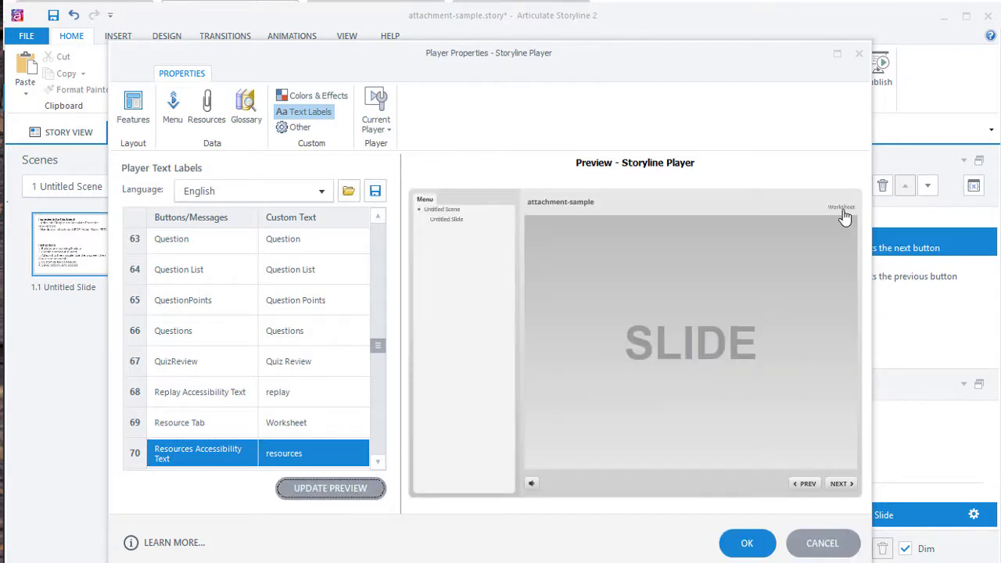
click(842, 209)
click(842, 209)
click(738, 545)
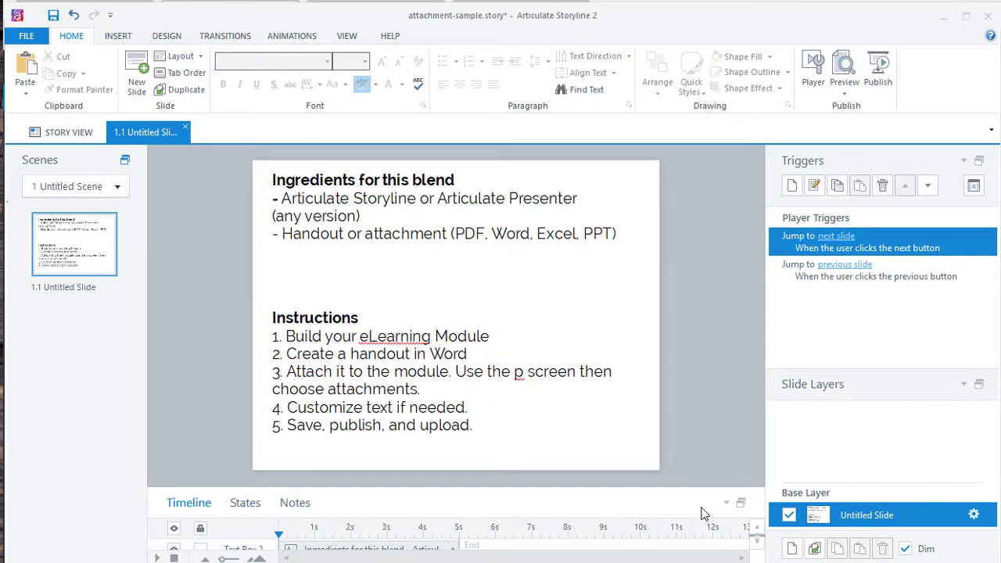
Examine the player features available under Custom for the selected slides in the slide's properties, including Resources, and cancel without applying
click(974, 515)
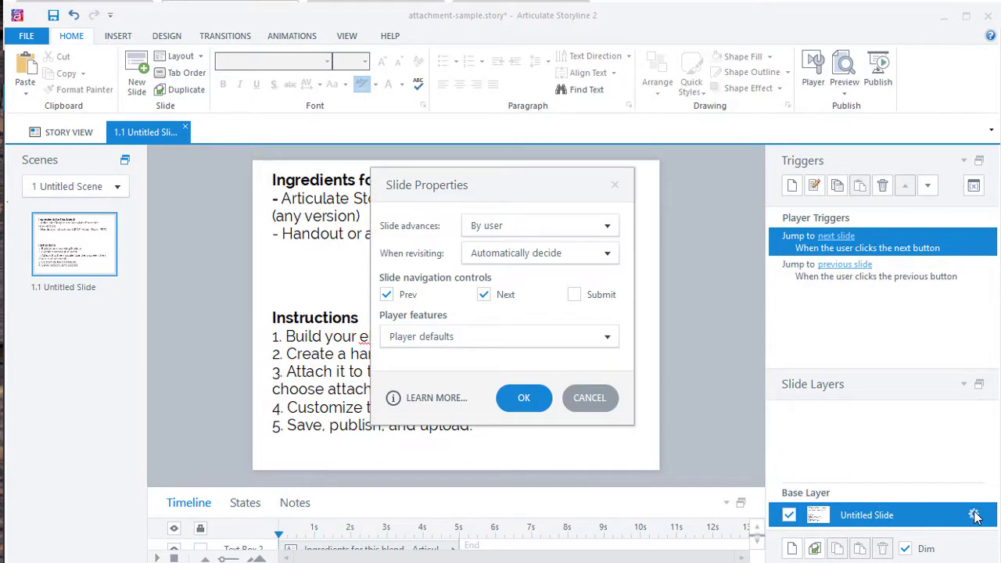
click(482, 337)
click(479, 376)
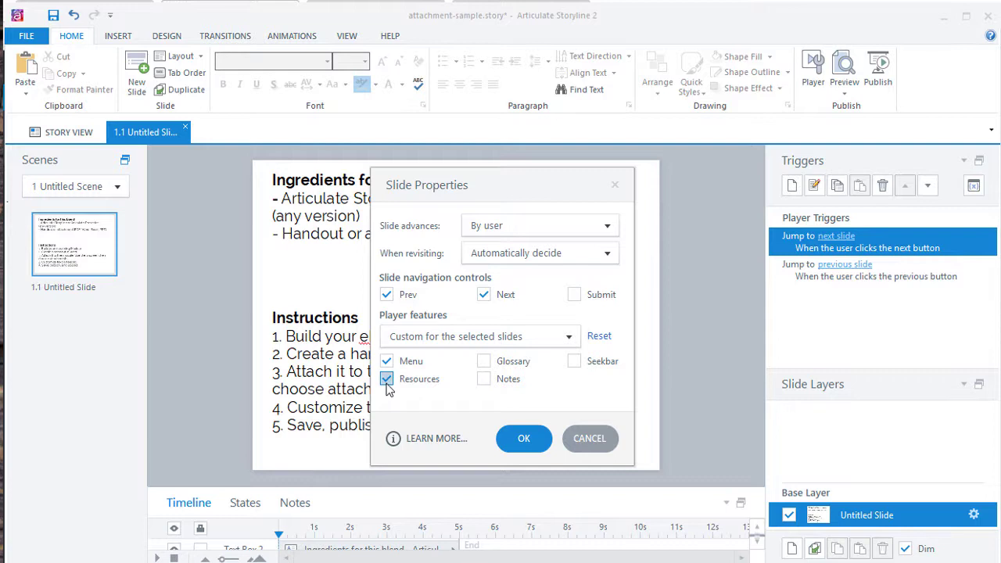
click(590, 439)
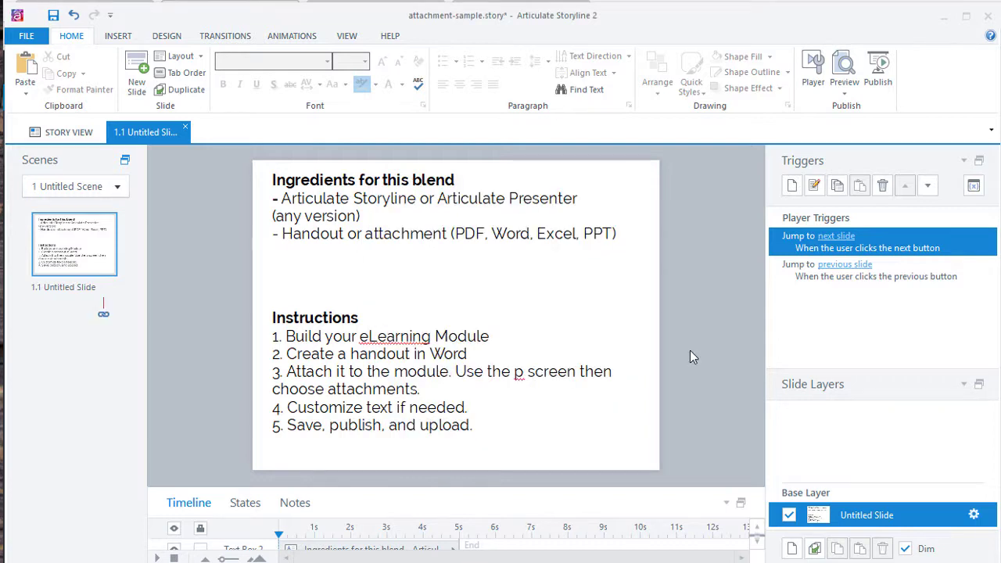
Draw an upward block arrow in the slide's upper-right corner and move it up against the slide's top edge
click(118, 36)
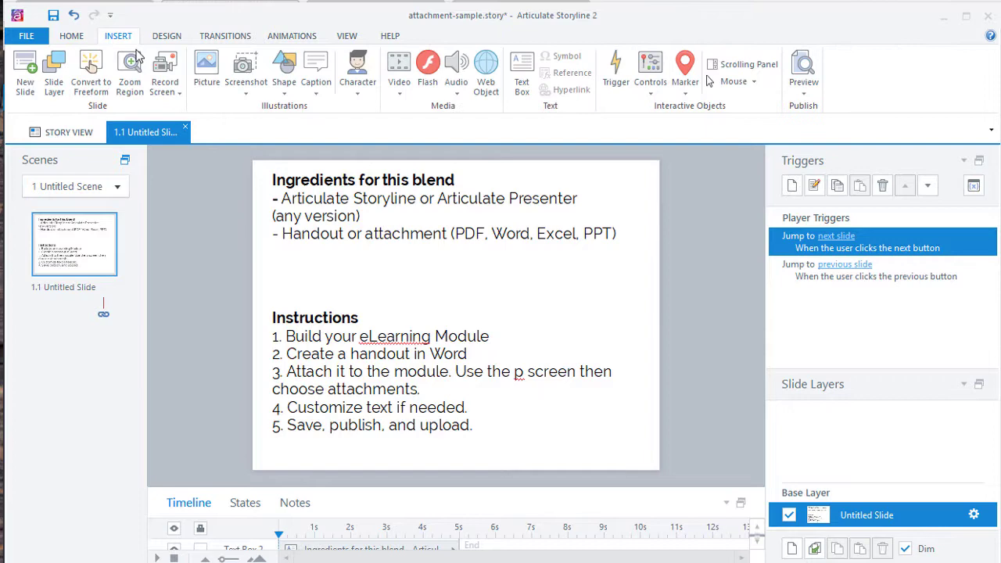
click(284, 70)
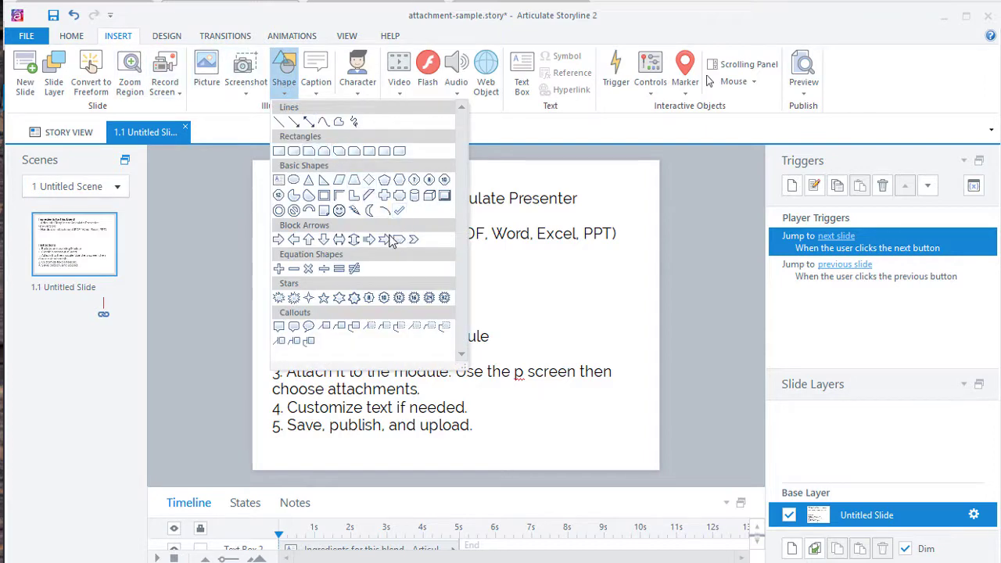
click(309, 240)
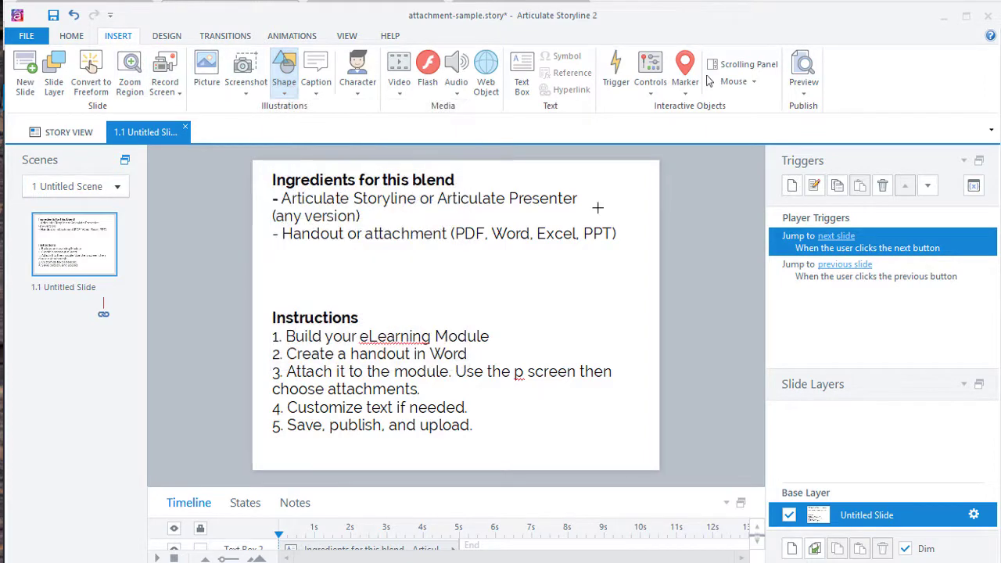
drag(596, 172, 646, 271)
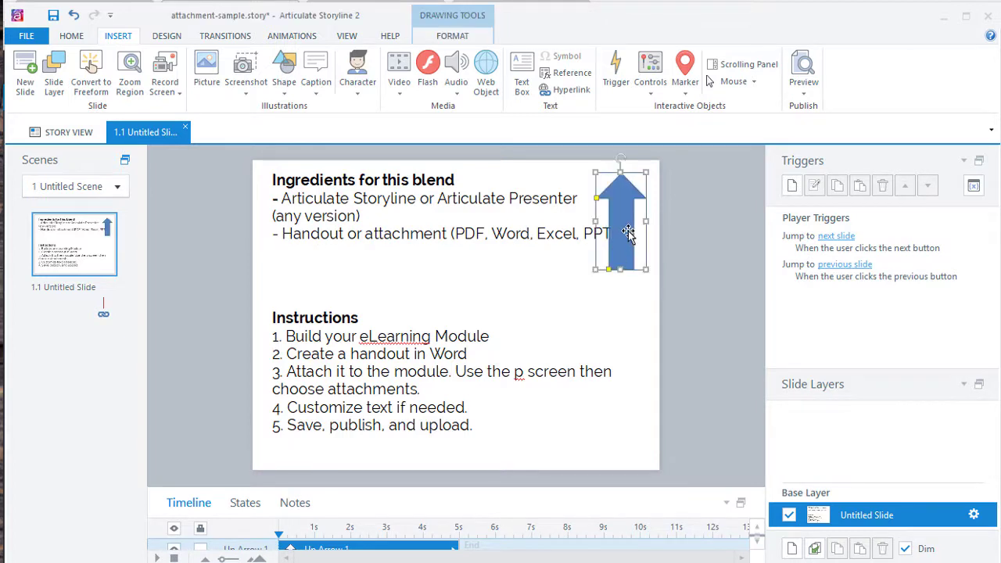
drag(625, 216, 623, 224)
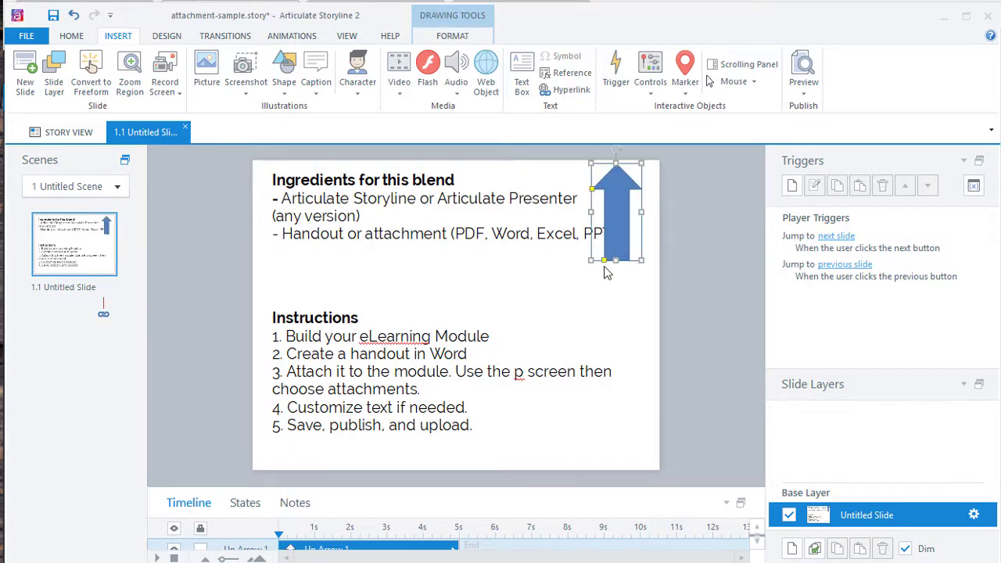
Add a text box just below the arrow and start its label with "Click here for the"
click(577, 296)
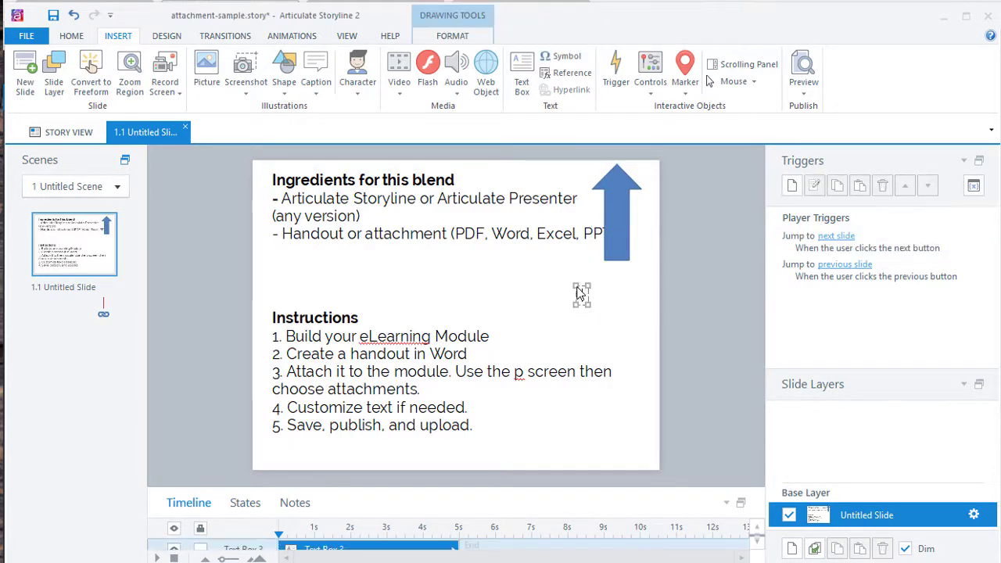
text(Click here for the hando)
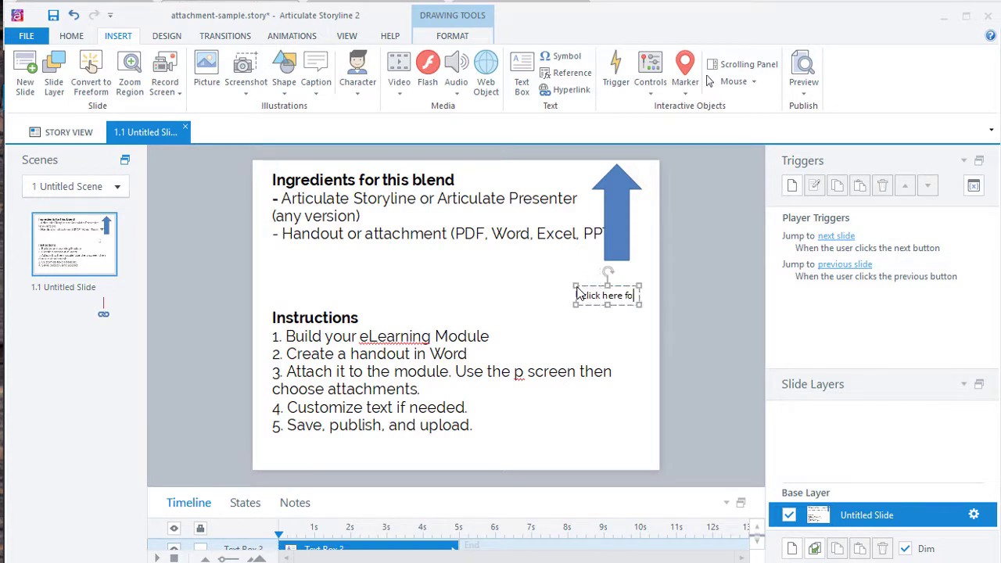